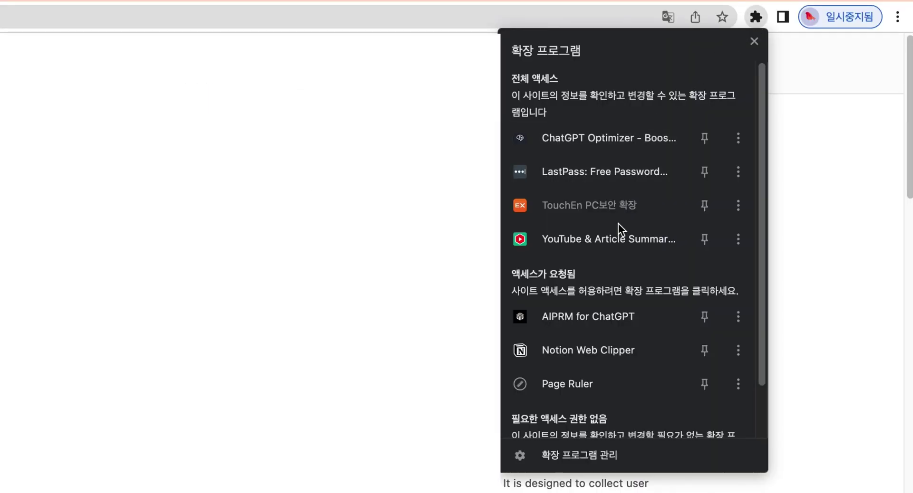
Pin the Page Ruler extension and measure the blog page at full width from its top edge to the lower edge of the blue widgets.
left_click(707, 386)
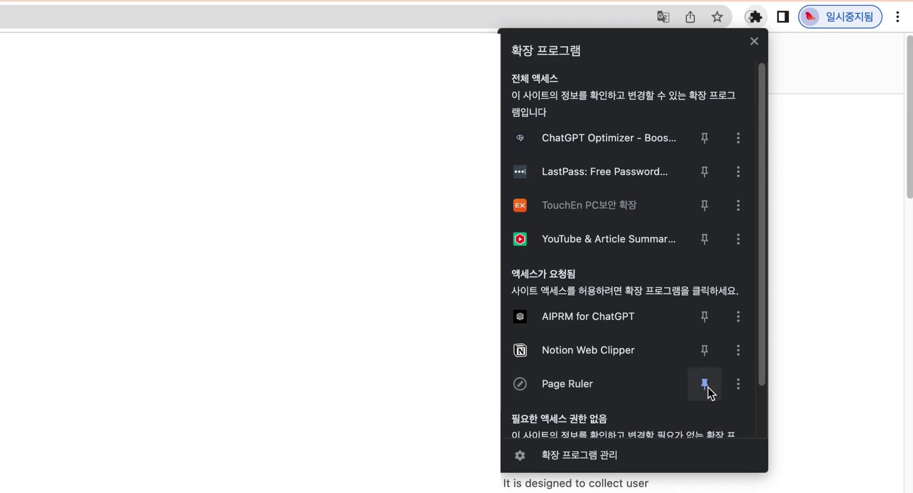
left_click(777, 208)
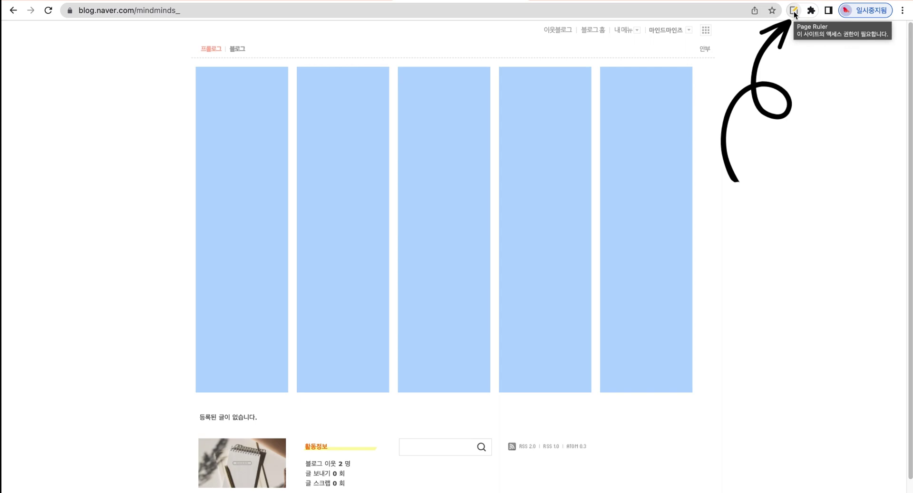
left_click(794, 10)
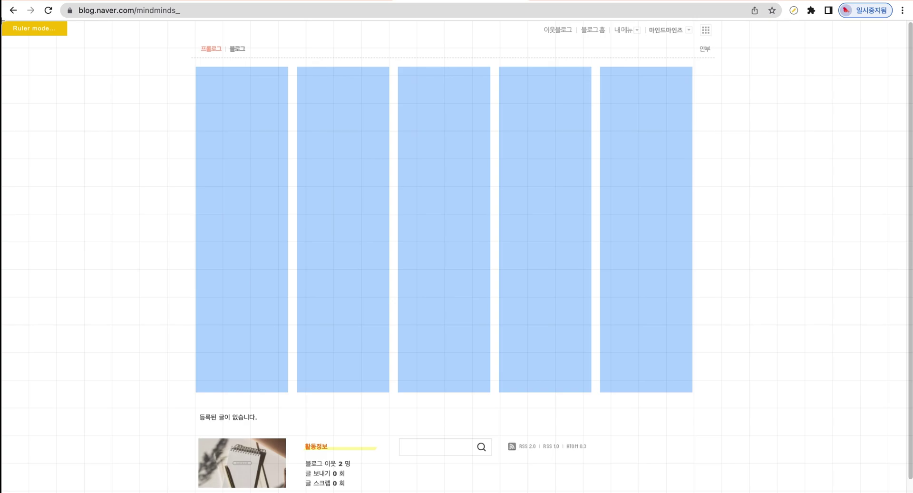
left_click_drag(2, 22, 907, 393)
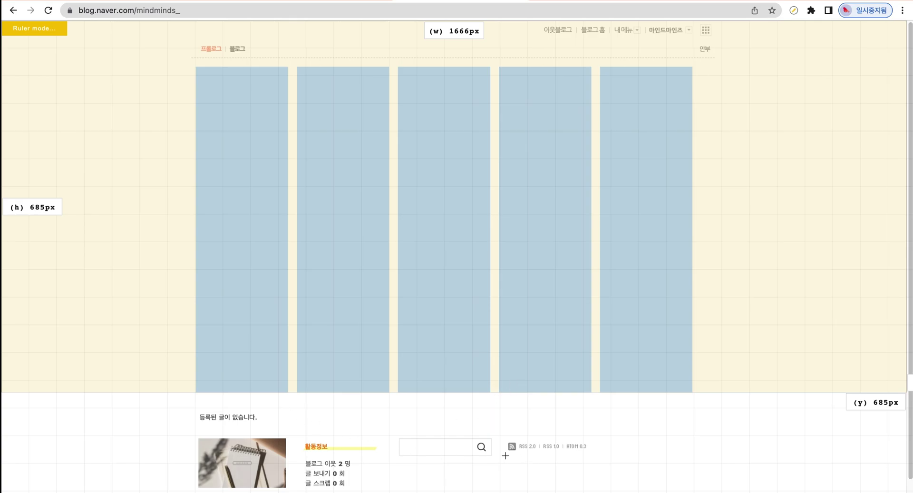
Exit ruler mode and capture a screenshot of the blog page at full width down to the widgets' lower edge.
left_click(794, 11)
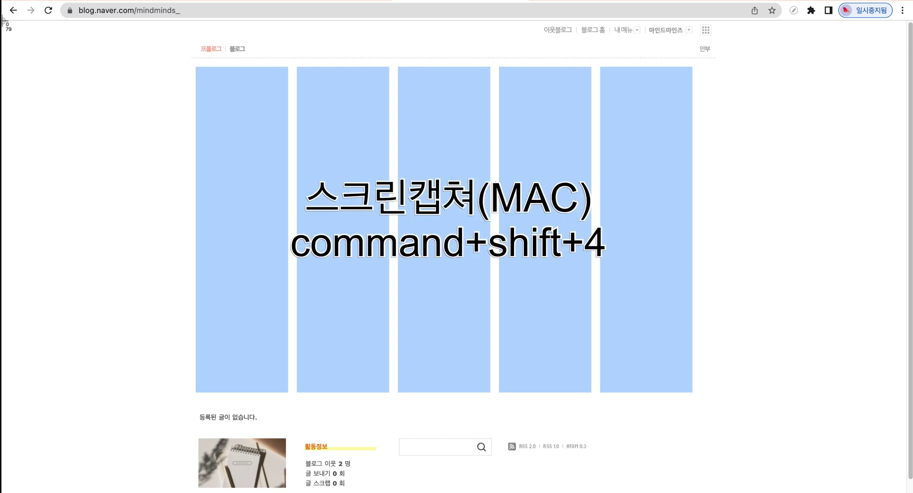
left_click_drag(2, 22, 906, 393)
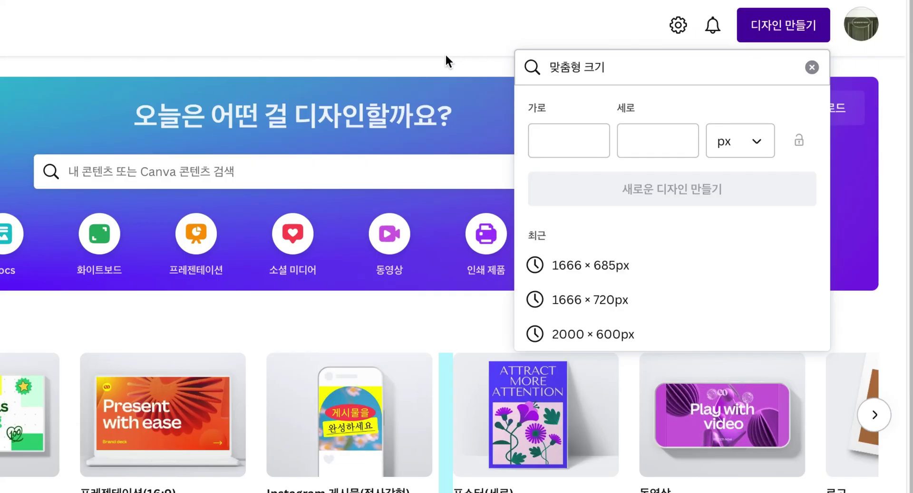
Create a new custom-size Canva design of 1666 × 685 px.
left_click(549, 139)
type("1666")
left_click(668, 138)
type("685")
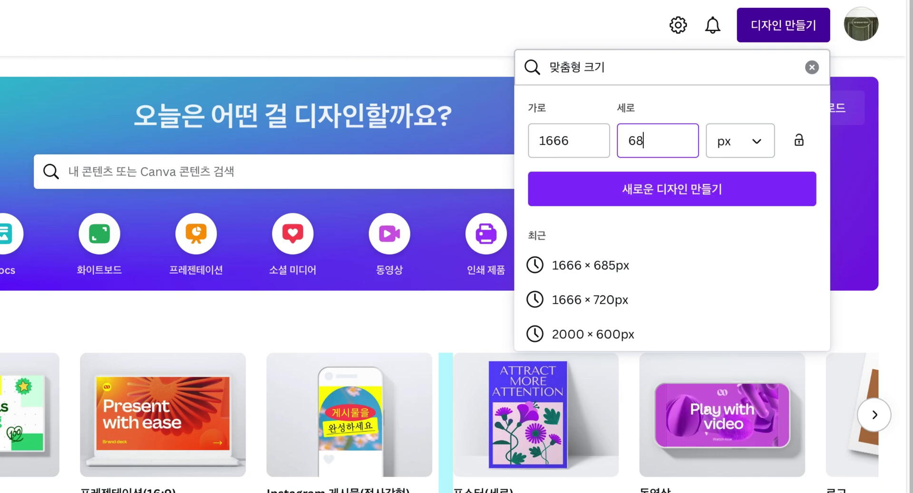
left_click(708, 195)
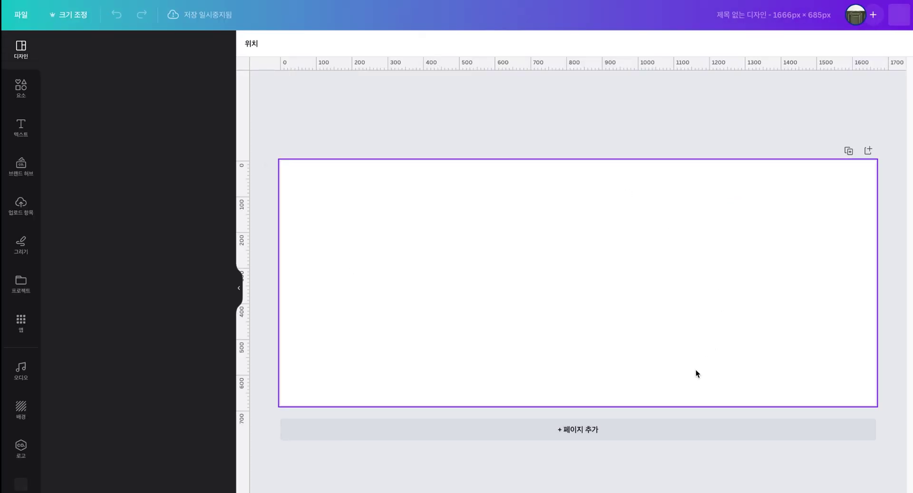
Upload the blog screenshot from the desktop folder to the design's uploads.
left_click(22, 203)
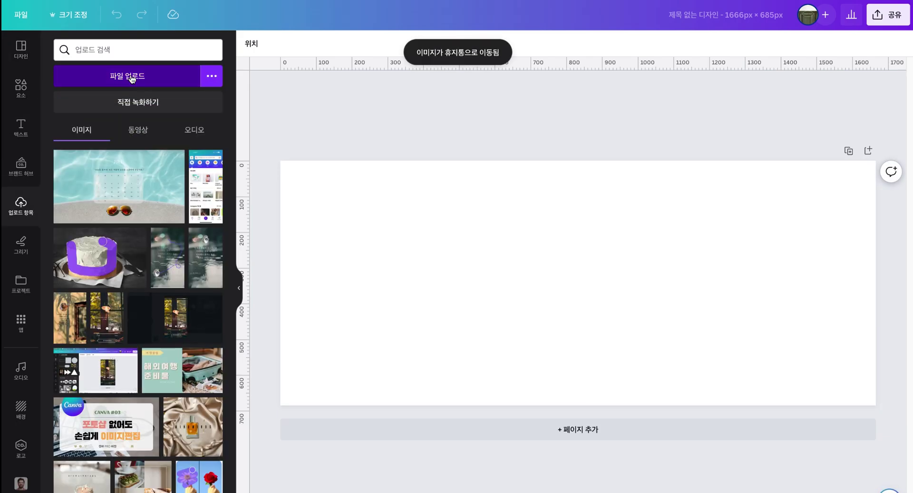
left_click(133, 78)
left_click(357, 311)
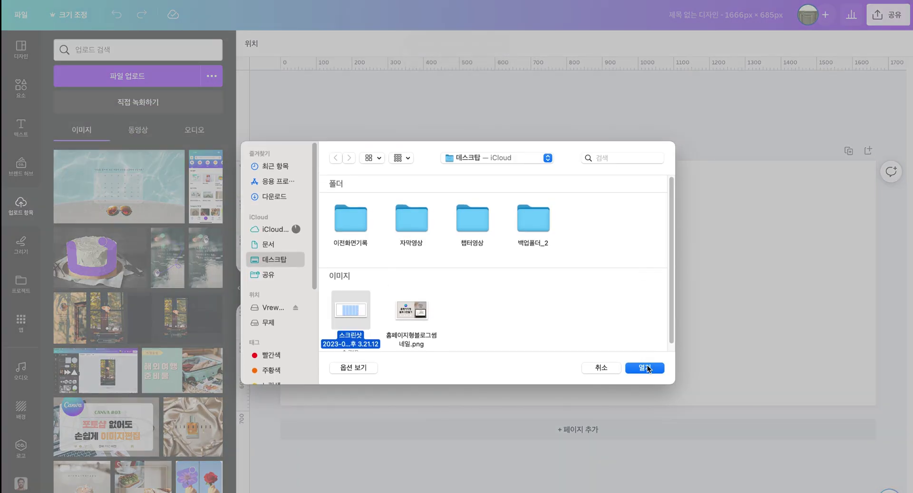
key("Return")
Place the uploaded blog screenshot on the page and set it as the background.
left_click_drag(186, 180, 396, 215)
right_click(557, 265)
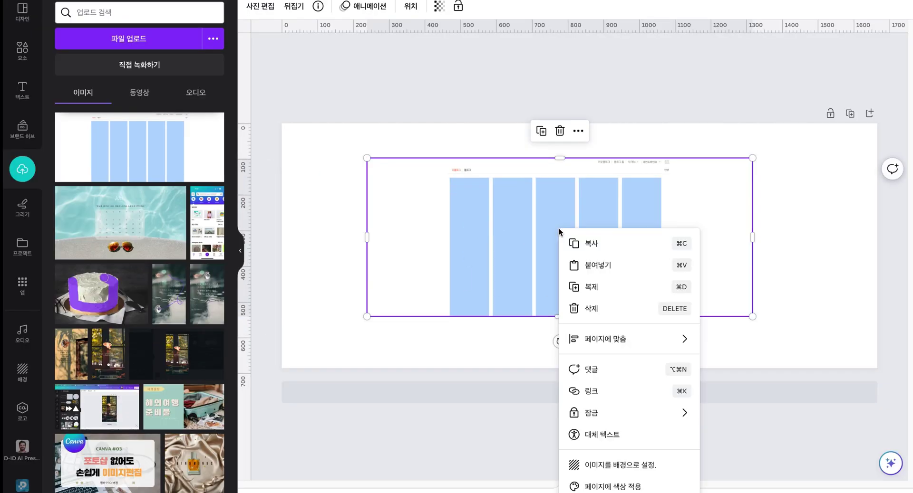
left_click(594, 465)
Add a single-cell grid and resize it to cover the first blue column of the background.
left_click(22, 50)
scroll(153, 266, "down", 10)
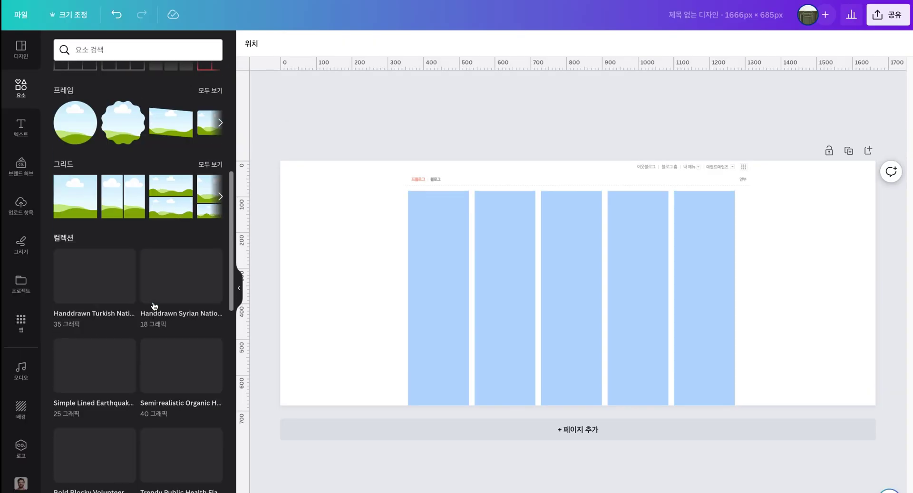
left_click(83, 205)
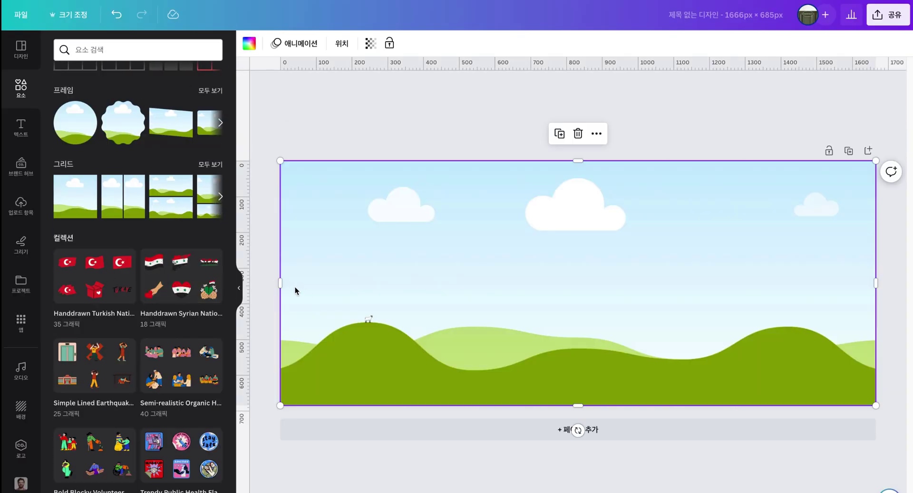
left_click_drag(281, 283, 408, 283)
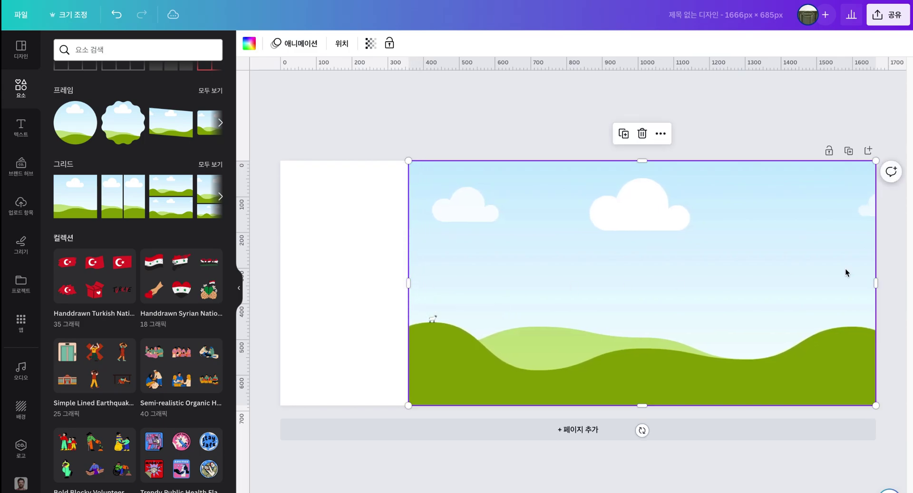
left_click_drag(841, 286, 467, 310)
left_click_drag(438, 161, 436, 193)
Set the grid's width to 170 px and its height to 600 px.
left_click(342, 44)
left_click(77, 250)
type("1")
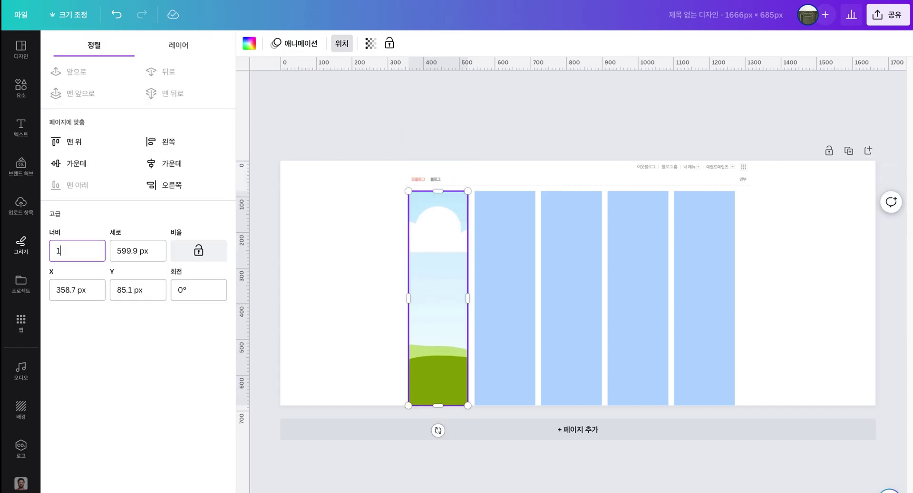
type("70")
key("Tab")
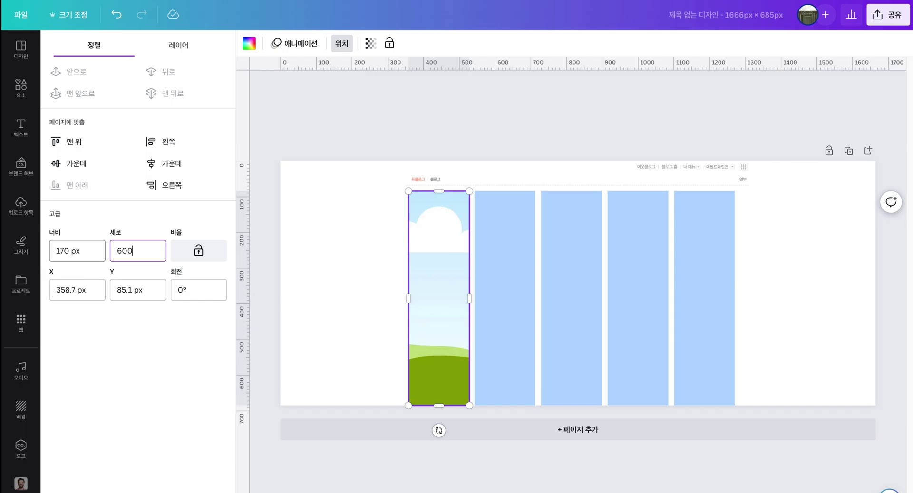
key("Return")
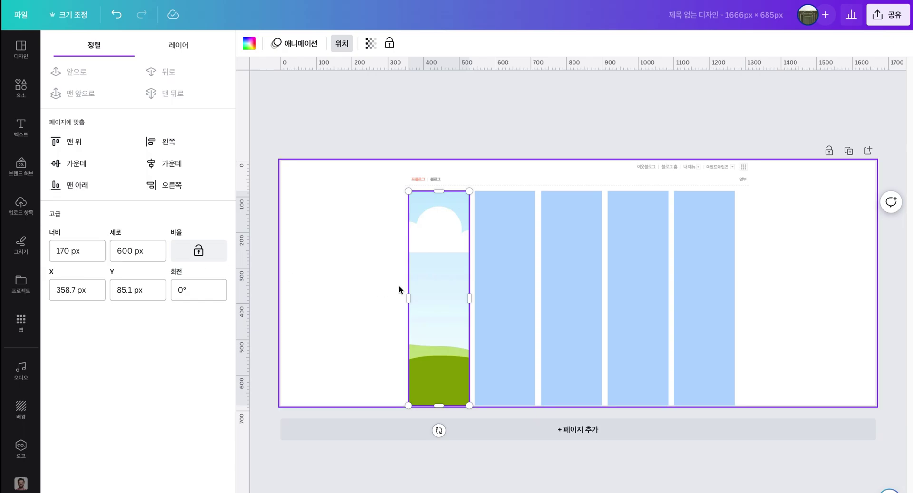
left_click(370, 303)
left_click(435, 305)
left_click_drag(436, 305, 364, 319)
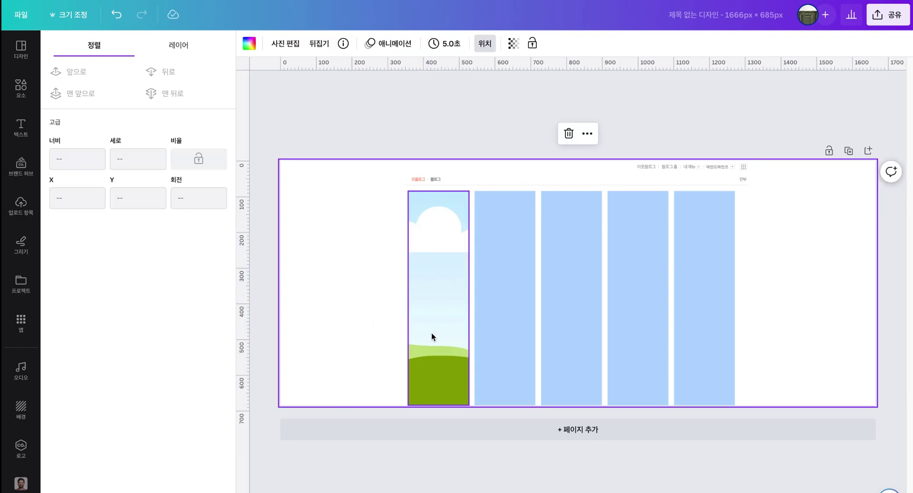
key("Down")
left_click(364, 327)
Copy the first grid four times and place the copies over the other four blue columns.
left_click(437, 317)
key("super+c")
key("super+v")
left_click_drag(463, 306, 706, 313)
key("super+v")
key("super+v")
key("super+v")
left_click(765, 317)
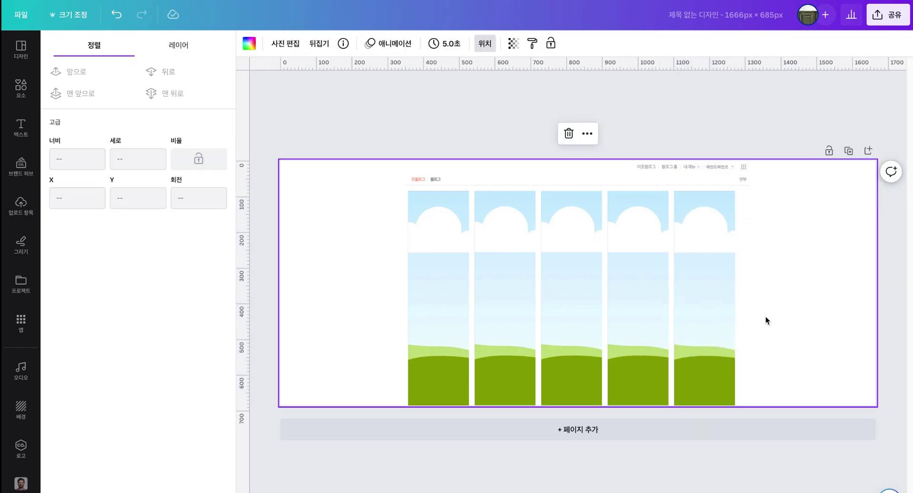
Space the five grids evenly in the horizontal direction and align them to their top edges.
left_click_drag(763, 379, 372, 324)
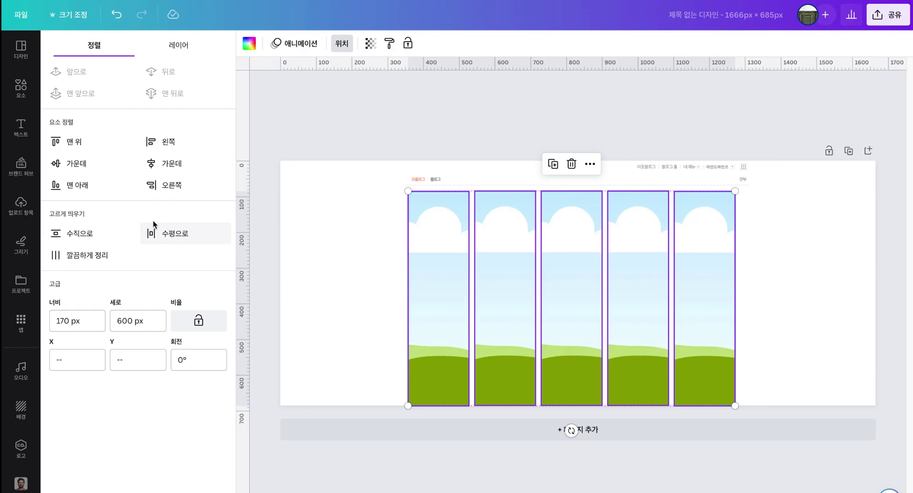
left_click(183, 243)
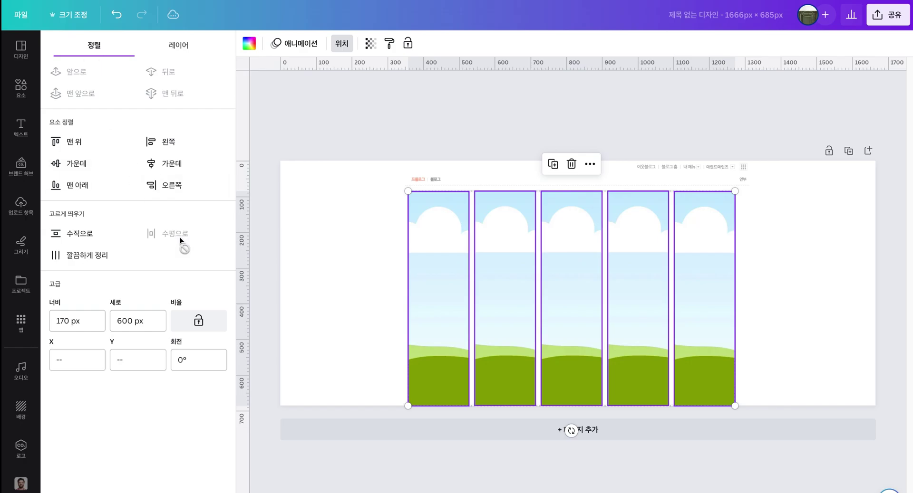
left_click(76, 143)
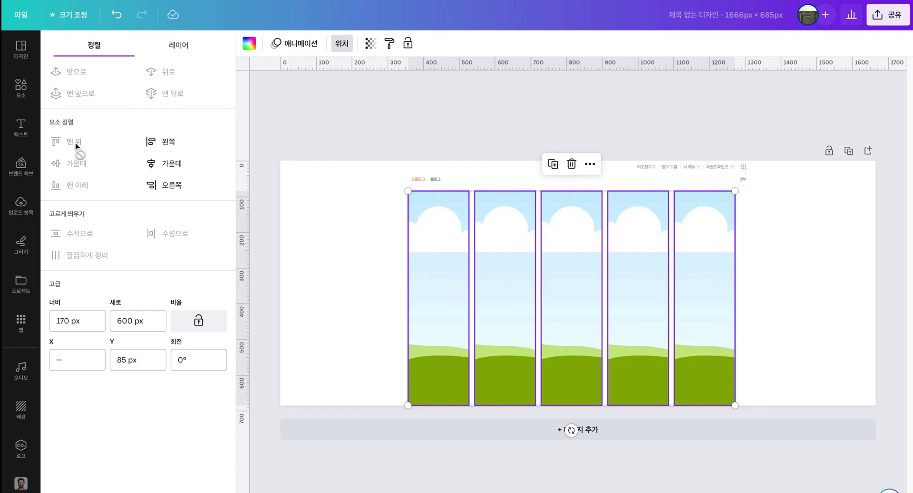
Delete the blog screenshot from the page background.
left_click(761, 279)
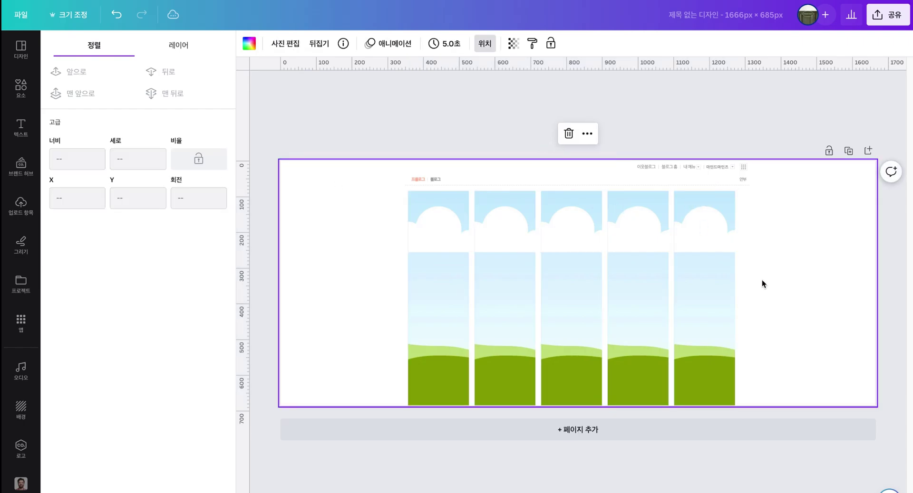
right_click(762, 279)
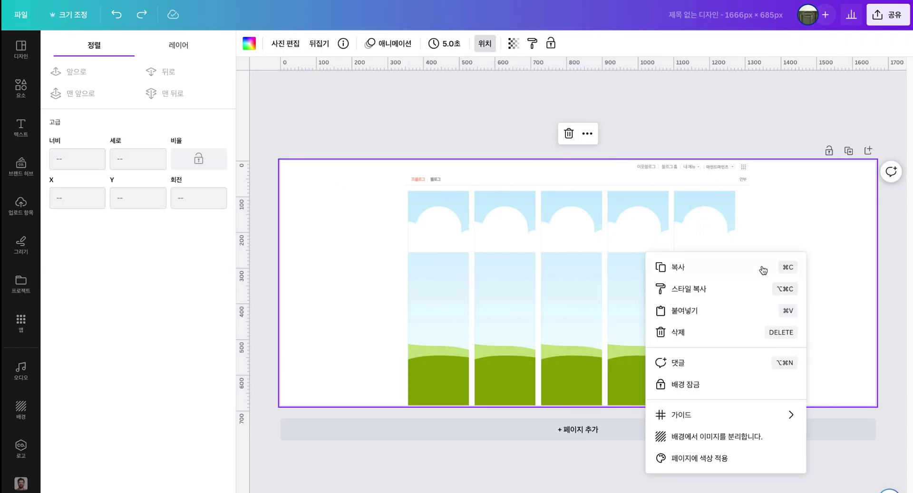
left_click(680, 333)
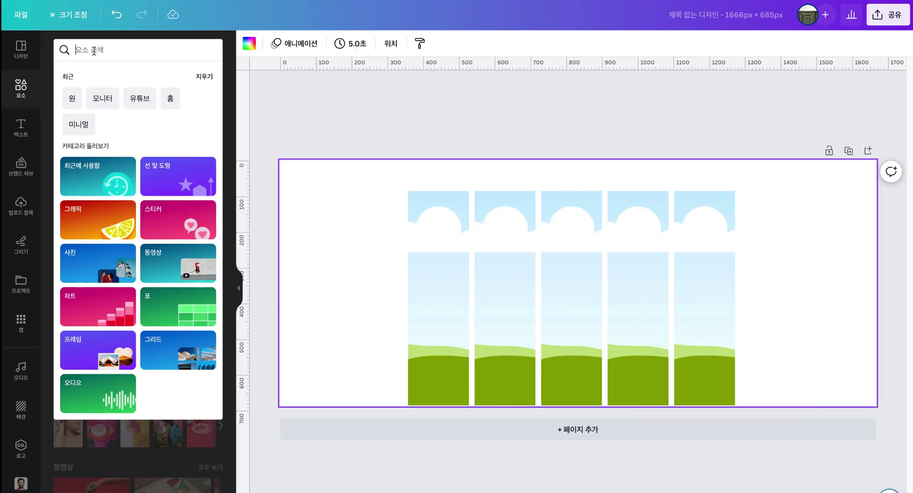
Fill the five grids with recently used photos: dried-flower vase, mug on books, woman with flower, hourglass, and notebooks with cotton.
left_click(78, 123)
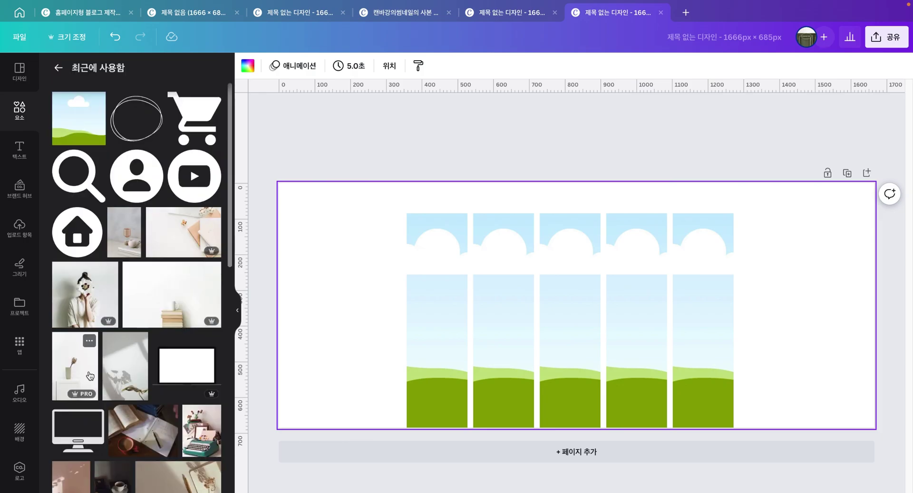
left_click_drag(75, 366, 426, 361)
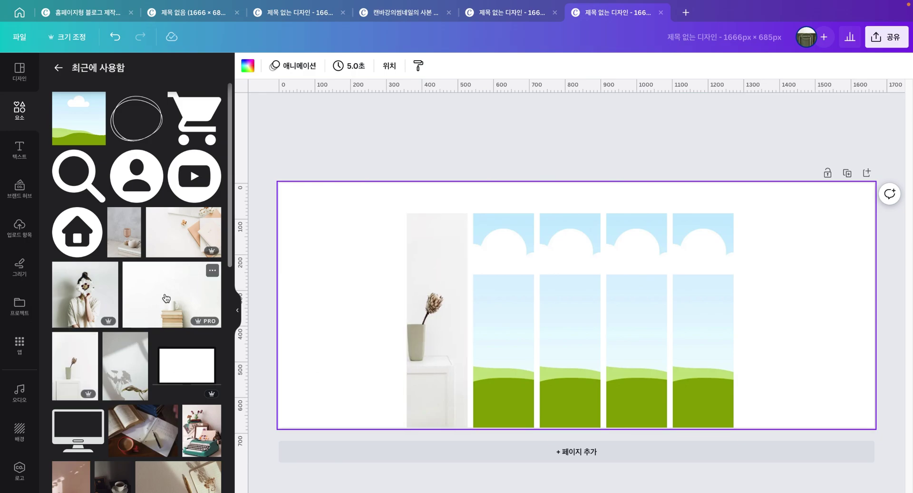
left_click_drag(166, 298, 504, 320)
left_click_drag(124, 232, 647, 284)
left_click_drag(84, 295, 570, 309)
left_click_drag(183, 232, 624, 326)
double_click(712, 306)
left_click(811, 336)
Search the graphics for "홈" and place the circled home icon, about 55 px wide, near the bottom of the first photo column.
left_click(571, 366)
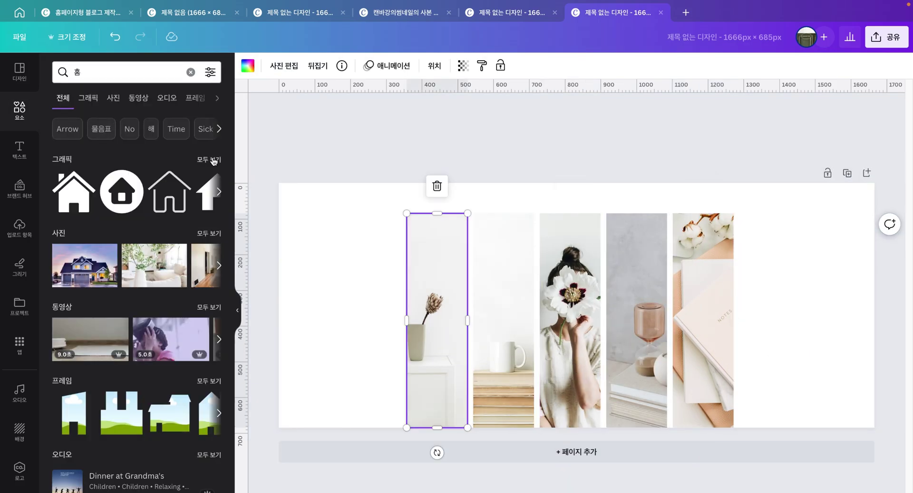
left_click(212, 160)
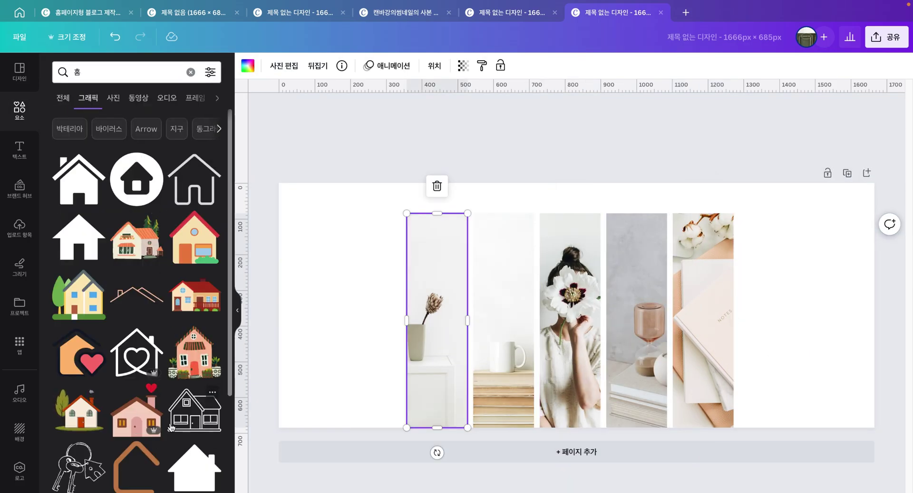
left_click(135, 195)
left_click_drag(607, 360, 436, 408)
Add the recently used round YouTube icon to the page and set the home icon's size to 55 × 55 px.
left_click_drag(209, 271, 431, 333)
left_click(436, 410)
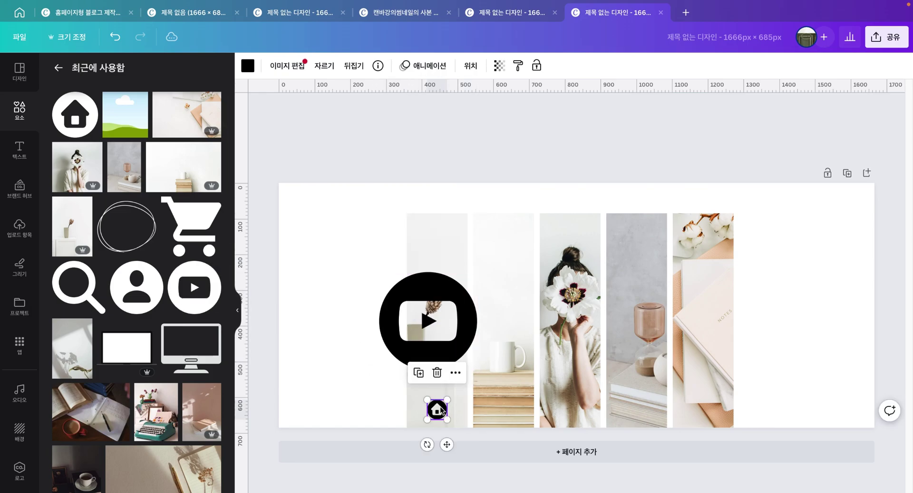
left_click(471, 66)
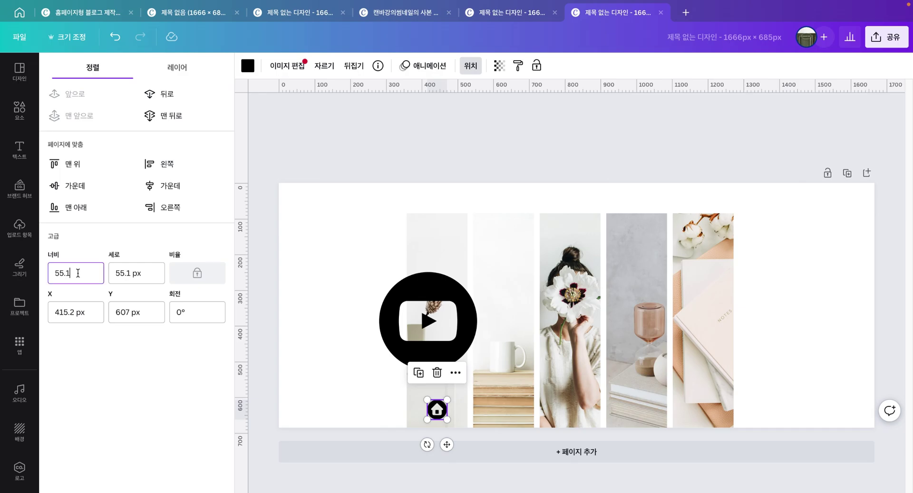
left_click(144, 275)
type("55")
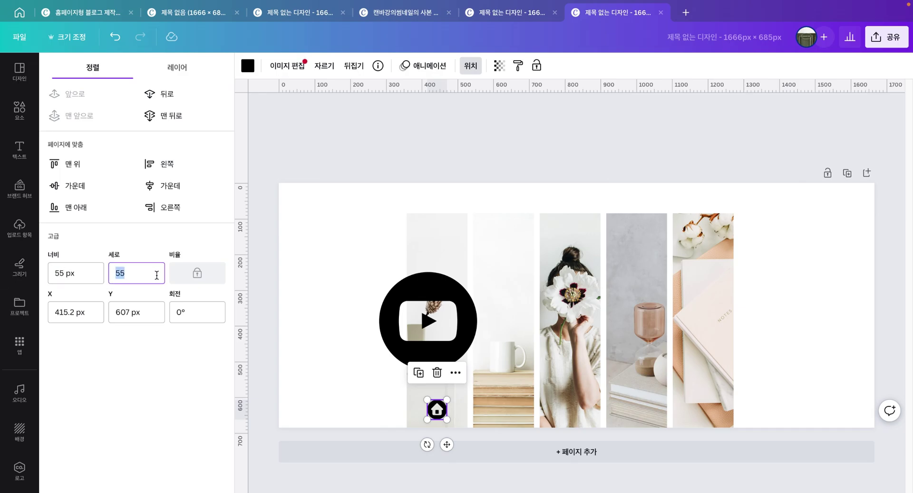
Resize the YouTube icon to 55 × 55 px and centre it near the bottom of the second column, level with the home icon.
left_click(460, 342)
left_click(67, 273)
key("Return")
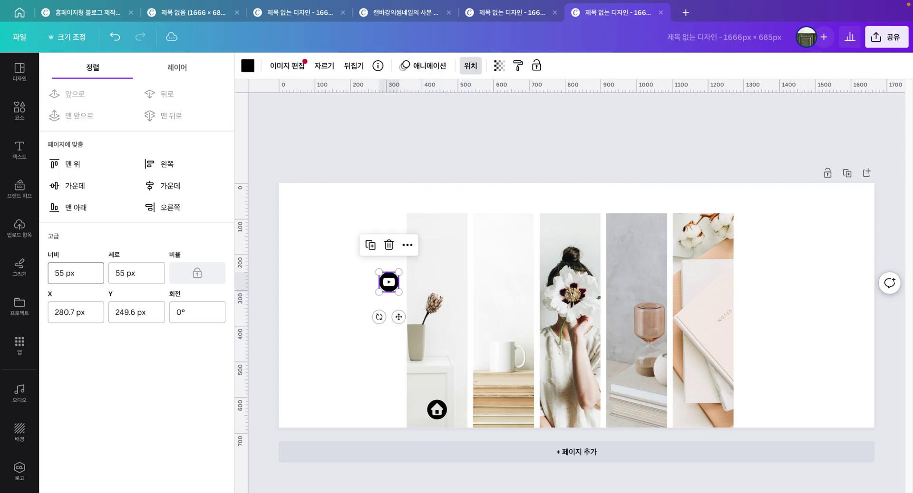
left_click_drag(390, 289, 502, 411)
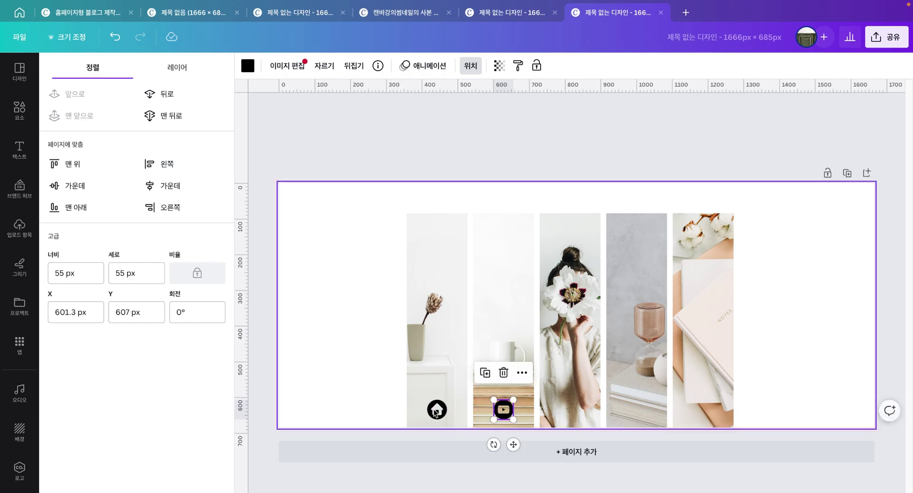
Add the recently used round profile icon, set its size to 55 × 55 px and centre it near the bottom of the third column.
left_click(19, 110)
left_click(59, 68)
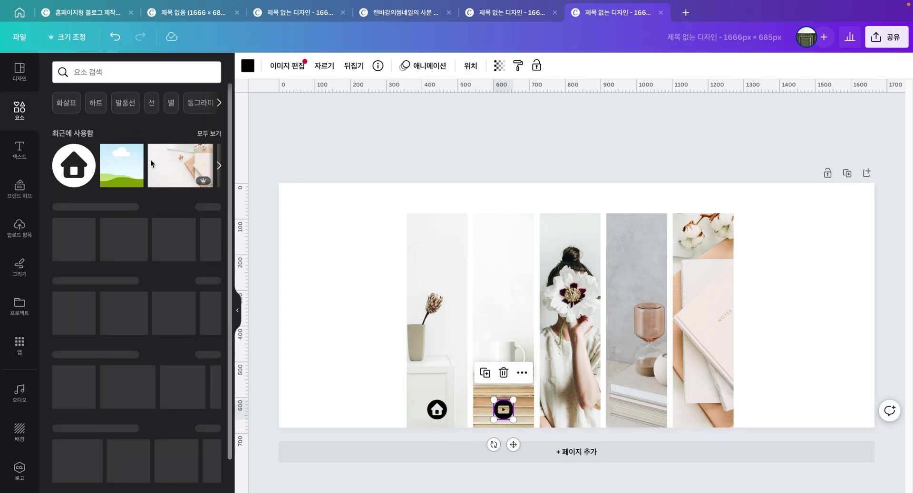
left_click(206, 136)
left_click(136, 287)
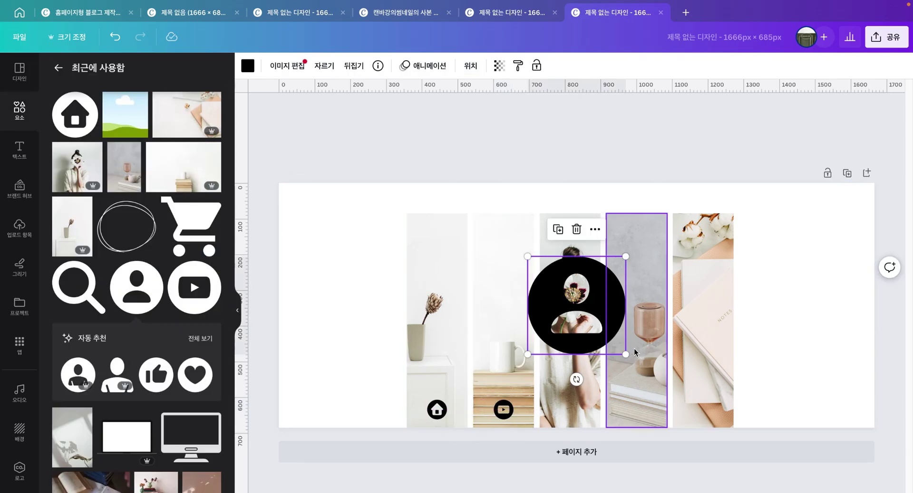
left_click(471, 66)
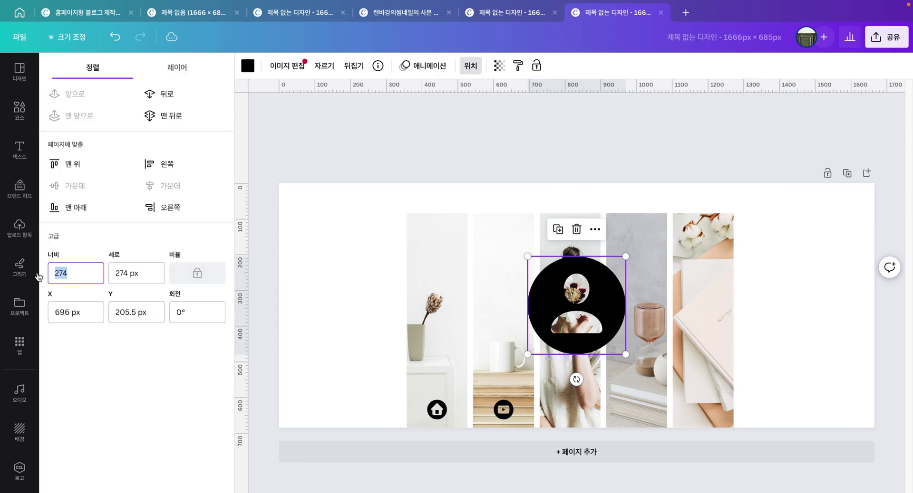
left_click(91, 274)
type("55")
key("Return")
left_click_drag(538, 269, 570, 413)
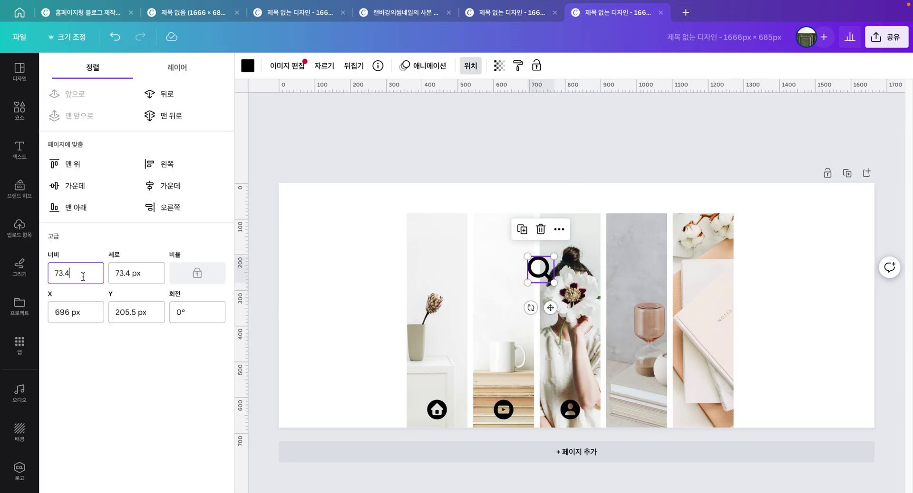
Set the magnifier icon's size to 55 × 55 px and place it near the bottom of the fourth column, level with the others.
type("55")
key("Return")
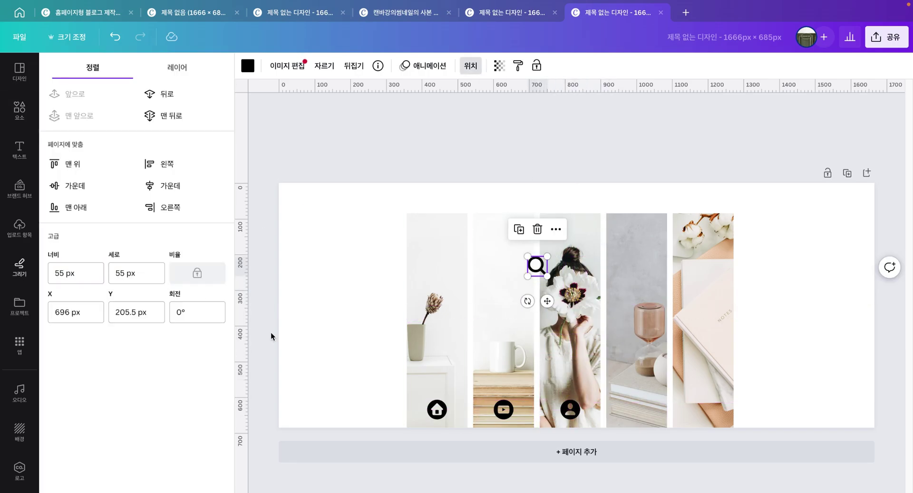
left_click_drag(536, 266, 636, 409)
Resize the shopping cart icon to 55 px wide and place it near the bottom of the fifth column, in line with the other icons.
left_click(478, 64)
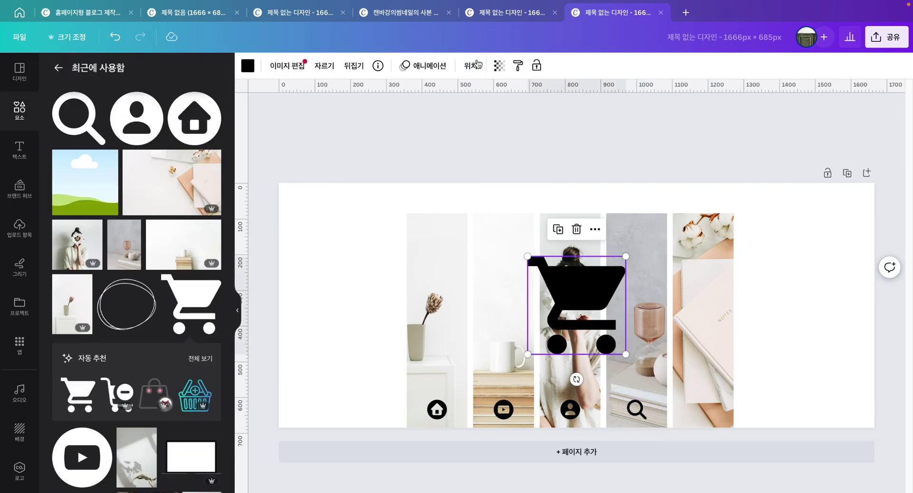
left_click(76, 273)
type("55")
key("Return")
left_click_drag(538, 264, 703, 410)
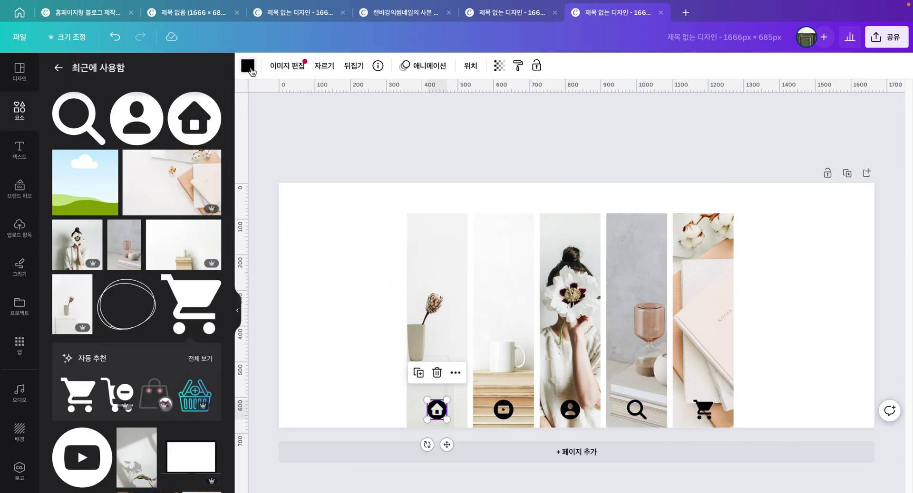
Recolour the home icon with the taupe taken from the dried-flower vase photo's colours.
left_click(250, 69)
scroll(181, 257, "down", 3)
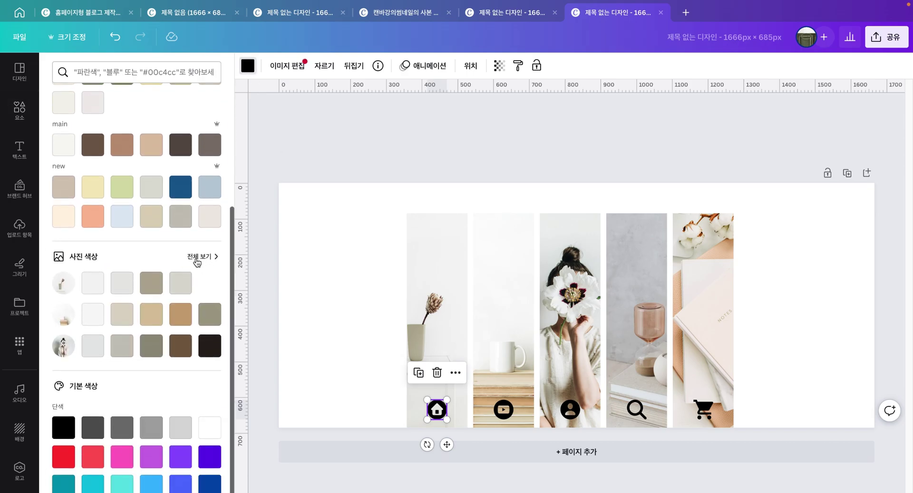
left_click(197, 259)
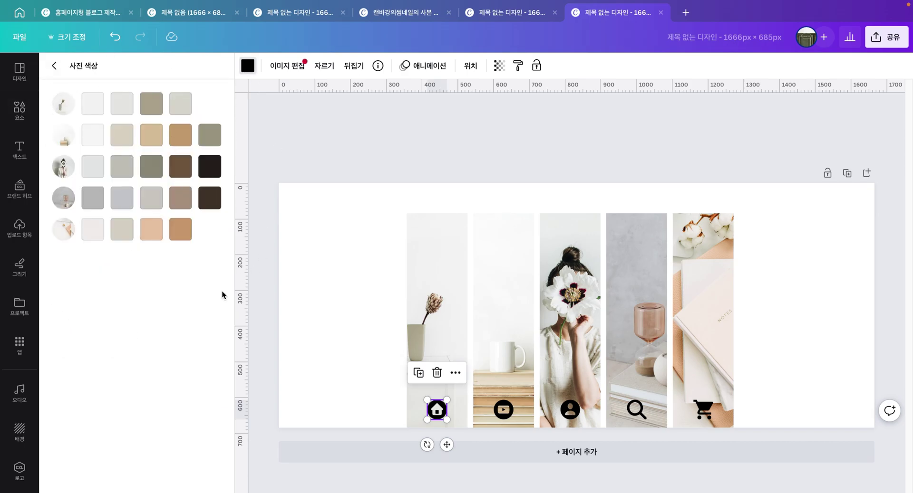
left_click(126, 235)
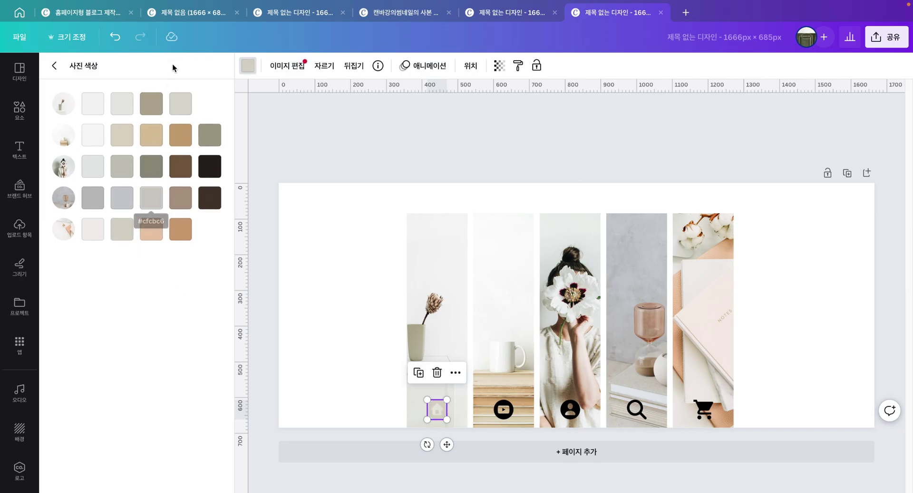
left_click(152, 104)
Recolour the profile icon tan and the magnifier icon off-white, using the photo colours.
left_click(504, 410)
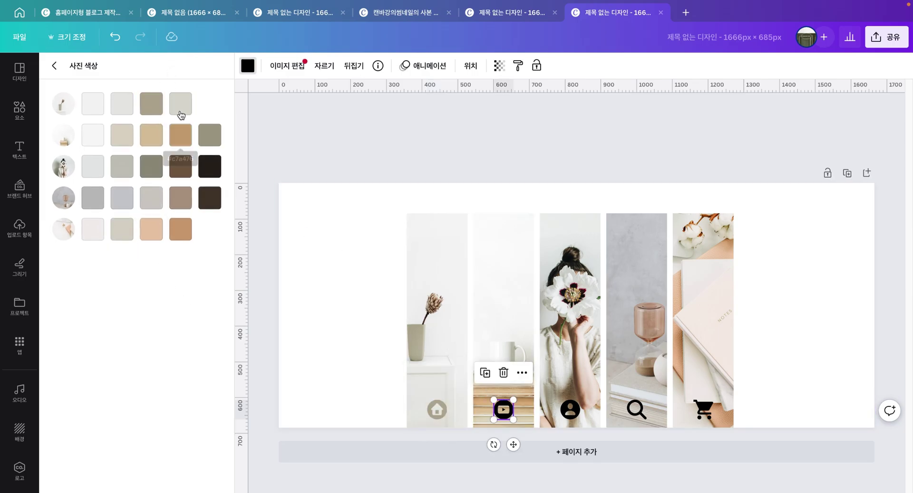
left_click(206, 174)
left_click(570, 410)
left_click(151, 229)
left_click(151, 134)
left_click(636, 410)
Recolour the shopping cart icon brown and the YouTube icon pale grey, using the photo colours.
left_click(703, 409)
left_click(209, 134)
left_click(504, 410)
left_click(180, 229)
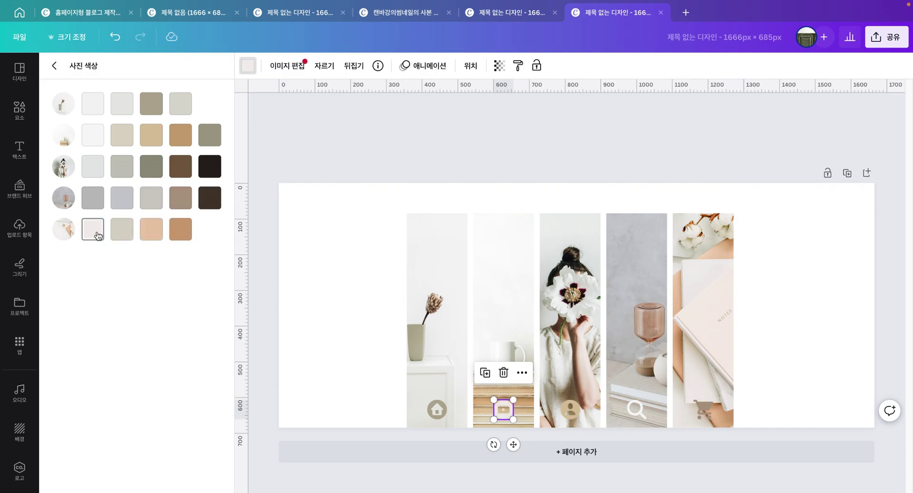
Download the finished first skin design.
key("Escape")
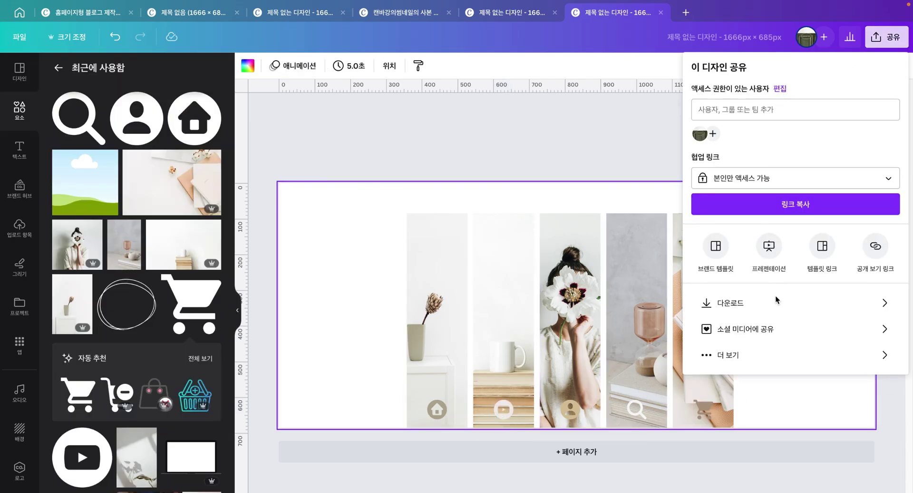
left_click(758, 307)
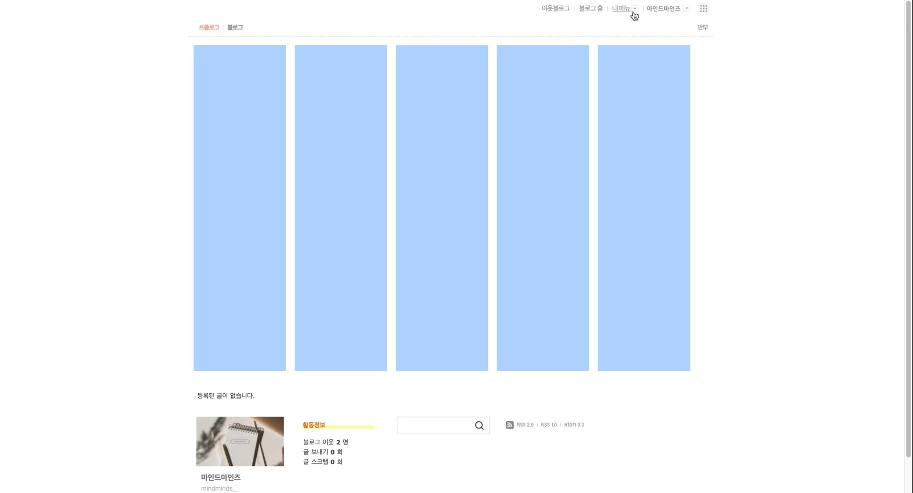
Switch to the Naver blog, register 스킨01.png as the skin background's upper-area image in the detailed design settings, and apply it.
left_click(633, 10)
left_click(629, 93)
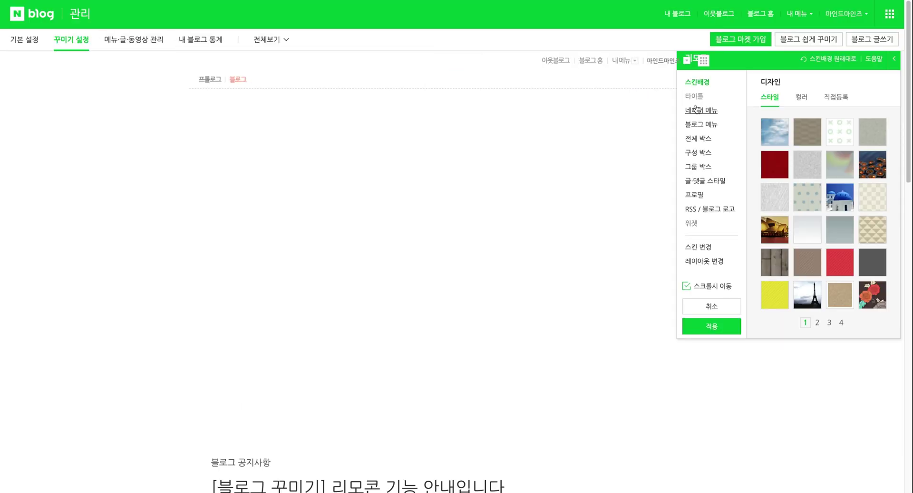
left_click(828, 104)
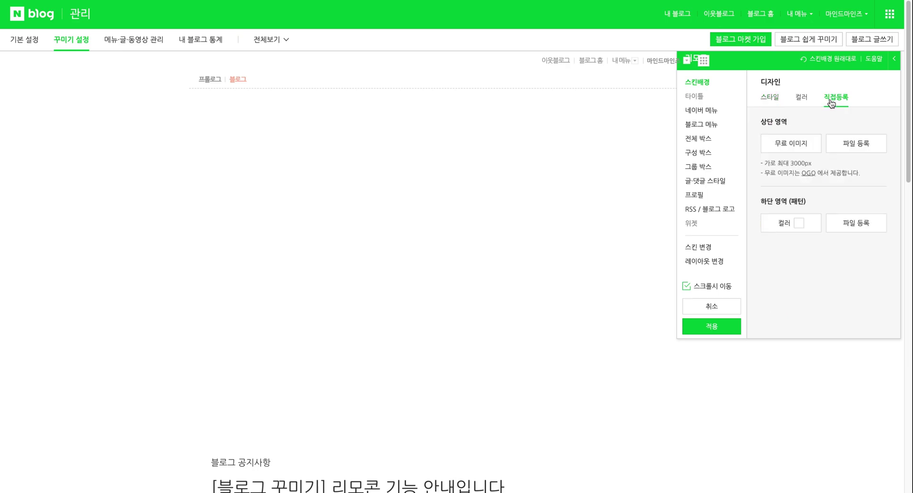
left_click(847, 148)
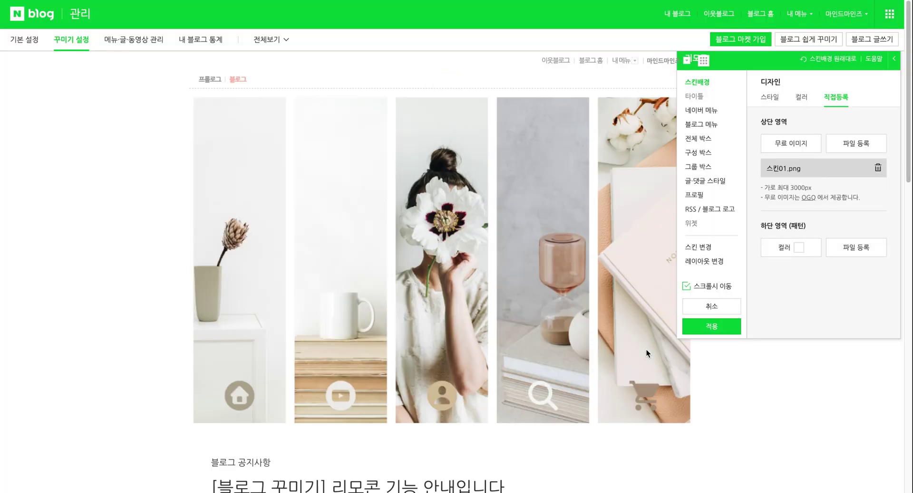
left_click(727, 329)
left_click(240, 346)
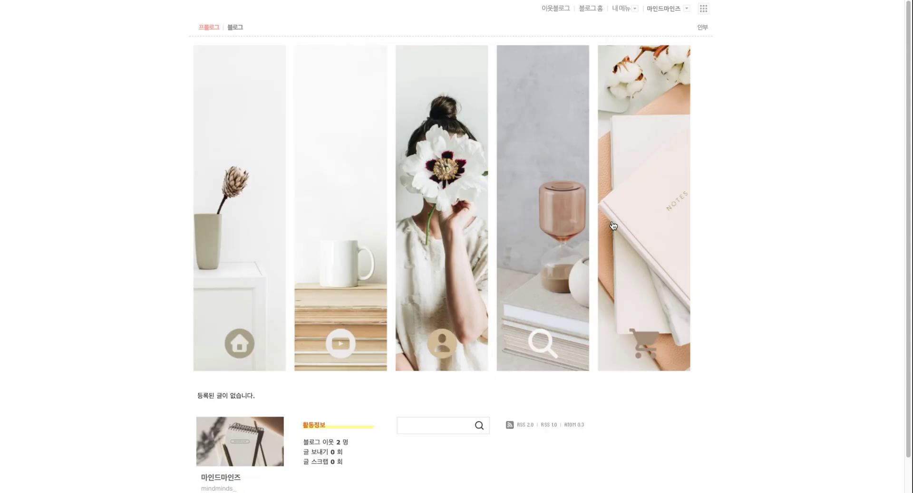
left_click(613, 226)
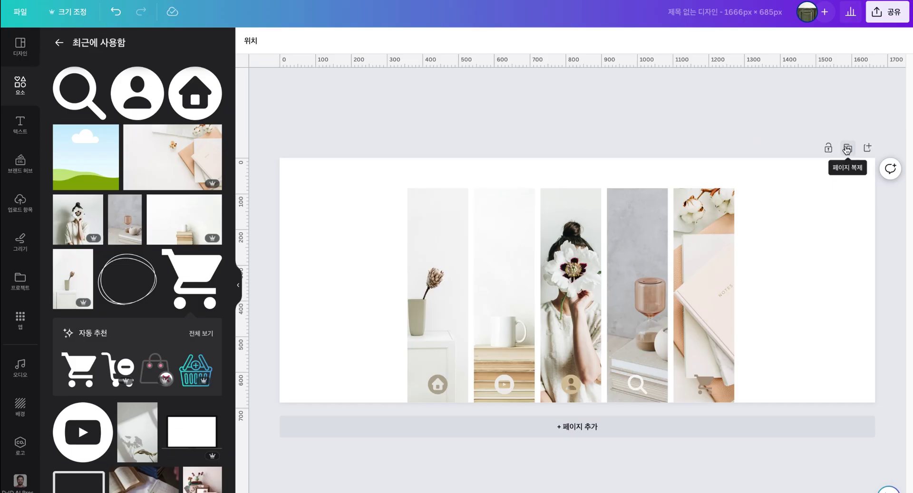
Back in Canva, duplicate the page and shorten the five photo columns on page 2 from below, ending just above the icons.
left_click(847, 150)
left_click(435, 456)
left_click_drag(437, 464, 440, 427)
left_click(504, 333)
left_click_drag(504, 462, 504, 425)
left_click(571, 333)
left_click_drag(570, 462, 570, 425)
left_click(637, 333)
left_click_drag(637, 462, 637, 425)
left_click(704, 333)
left_click_drag(703, 462, 701, 424)
Lower the top edges of the five photo columns on page 2 evenly to about 210 px on the vertical ruler.
left_click(434, 249)
left_click_drag(434, 248, 434, 292)
left_click(504, 249)
left_click_drag(504, 248, 504, 292)
left_click(568, 247)
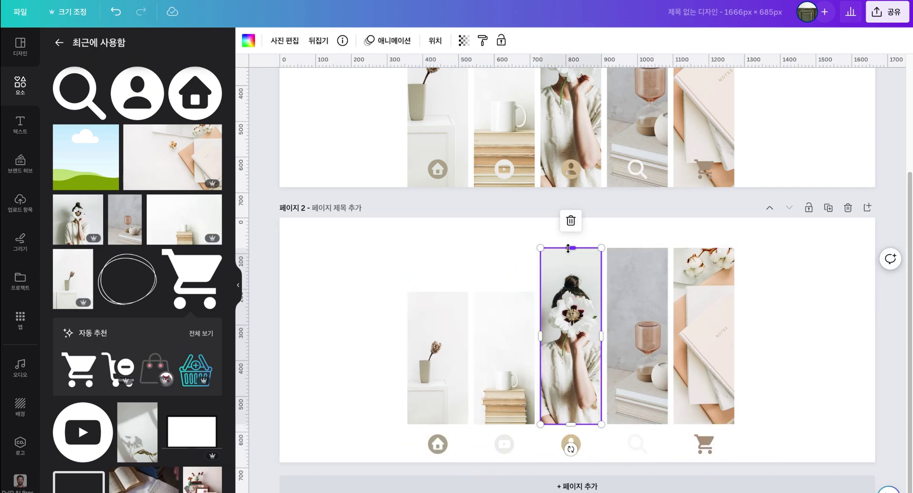
left_click_drag(568, 248, 571, 292)
left_click(637, 248)
left_click_drag(637, 248, 637, 292)
left_click(704, 249)
left_click_drag(703, 248, 703, 292)
left_click(780, 307)
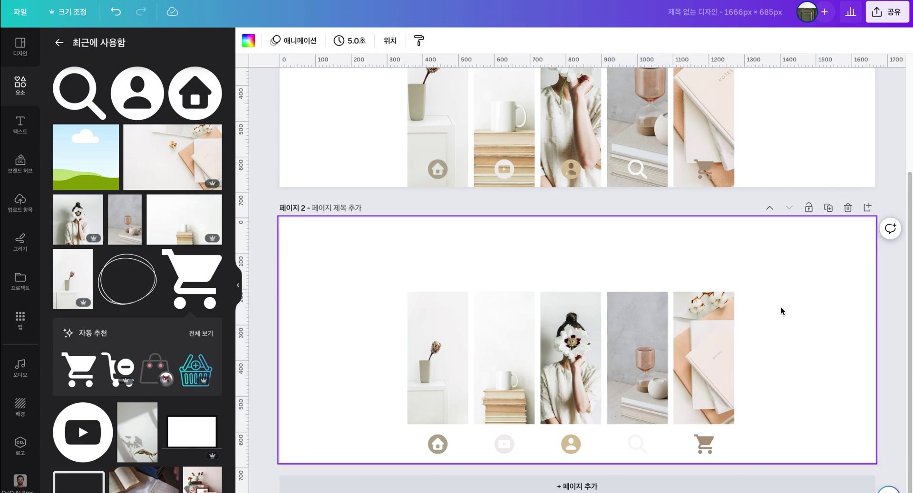
Add the title "mindminds" centred above the photos on page 2 and set it in the recently used script font.
key("t")
key("ctrl+a")
type("ㅌindminds")
left_click_drag(518, 276, 570, 280)
left_click(284, 40)
left_click(95, 183)
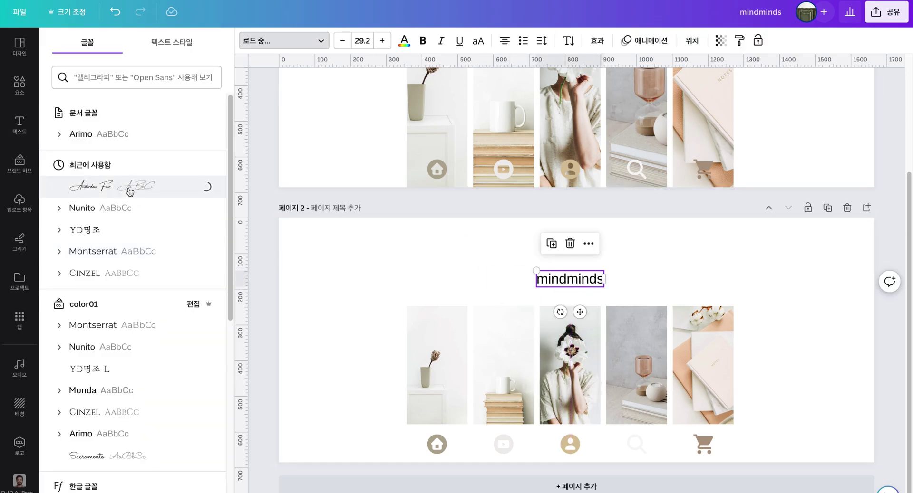
left_click(637, 281)
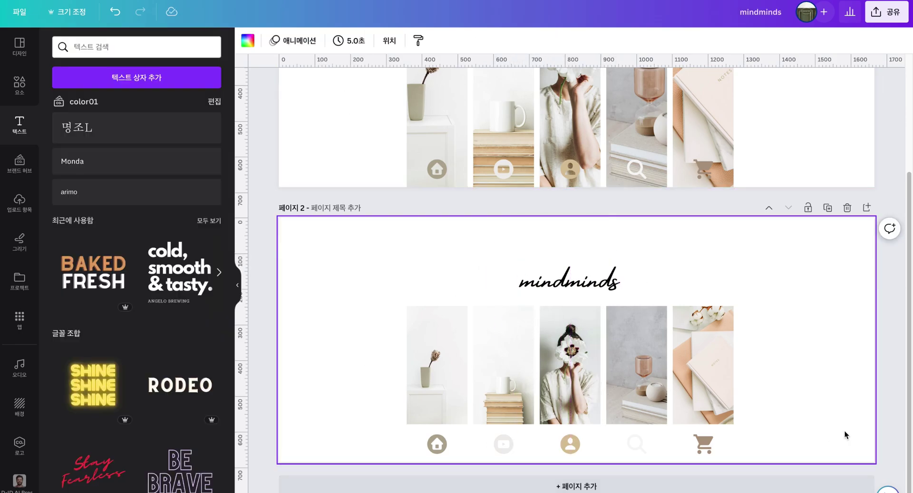
Recolour the remaining icons on page 2 in the home icon's taupe so that all five match.
left_click_drag(729, 455, 382, 441)
left_click(503, 445)
left_click(247, 41)
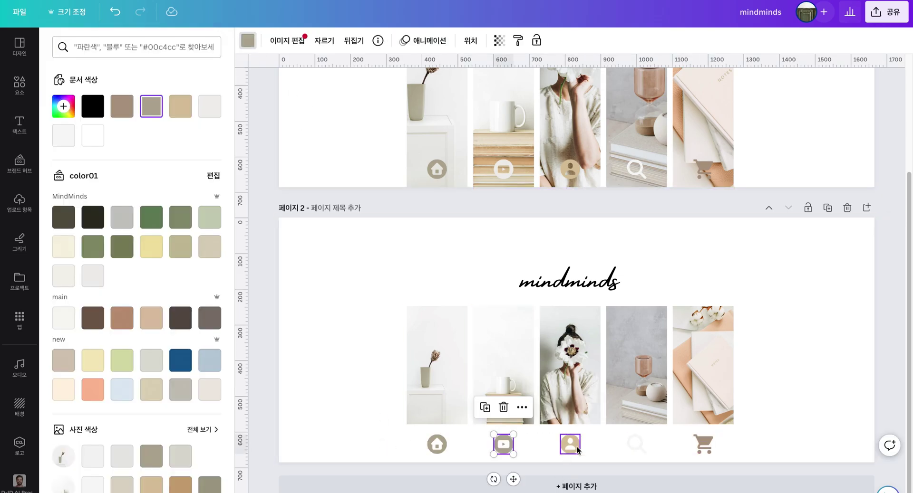
left_click(151, 106)
left_click(636, 445)
left_click(155, 110)
left_click(764, 352)
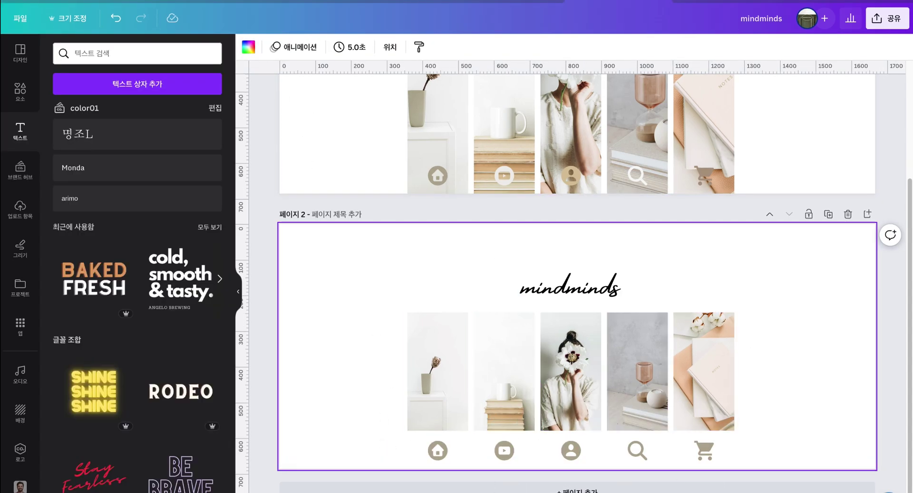
Widen the vase photo to the page's left edge and the notebooks photo to its right edge on page 2.
left_click(437, 388)
left_click_drag(407, 372, 280, 372)
left_click(702, 372)
left_click_drag(733, 372, 876, 371)
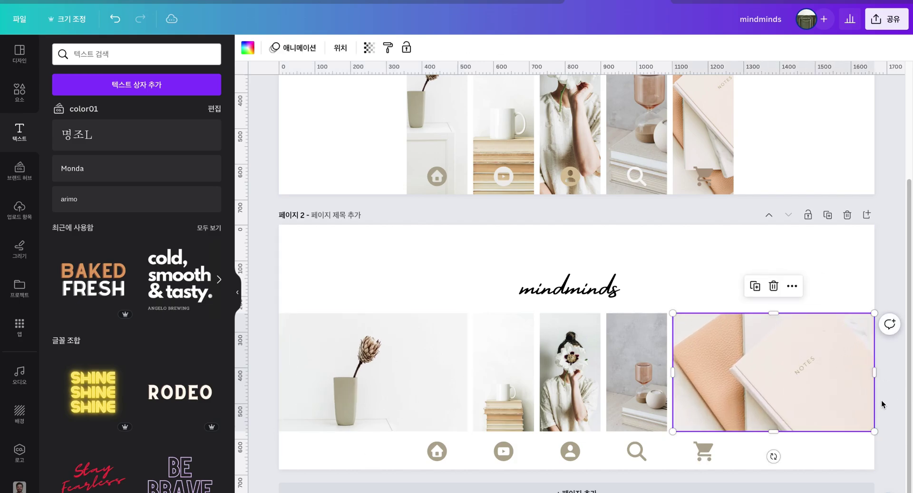
left_click(884, 405)
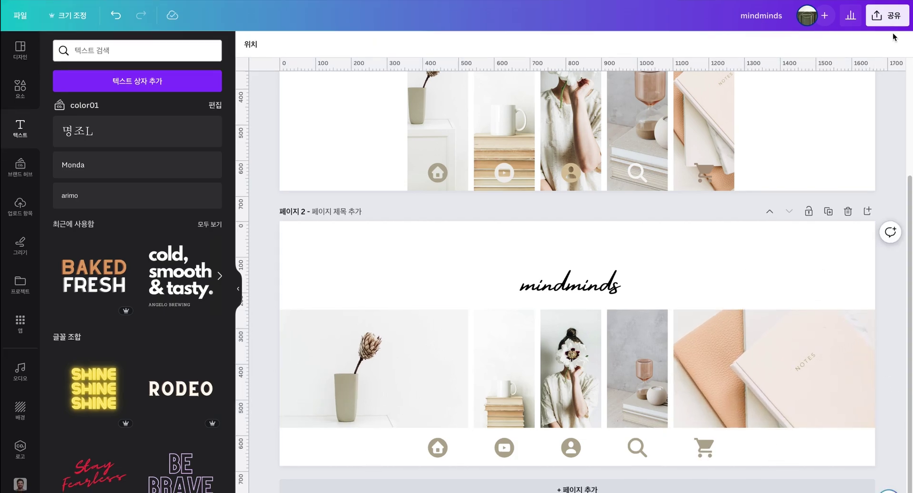
Download the second skin design from page 2.
left_click(887, 17)
left_click(872, 284)
left_click(888, 213)
left_click(889, 245)
left_click(889, 308)
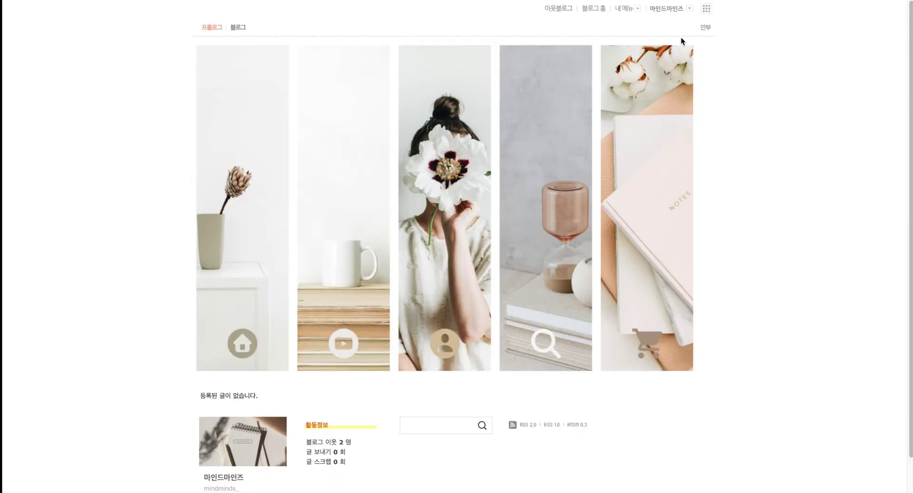
On the Naver blog, replace the upper-area skin background with 스킨02.png, apply the design and check the widget areas over it.
left_click(637, 10)
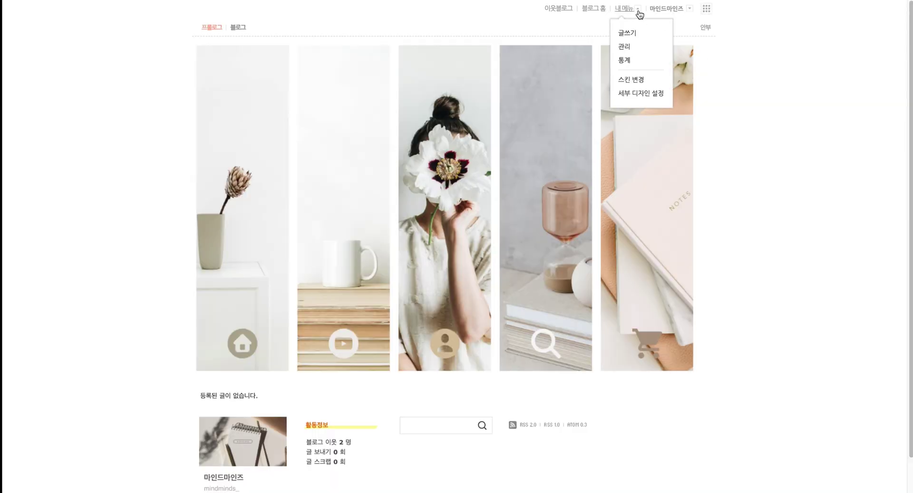
left_click(635, 94)
left_click(838, 97)
left_click(714, 327)
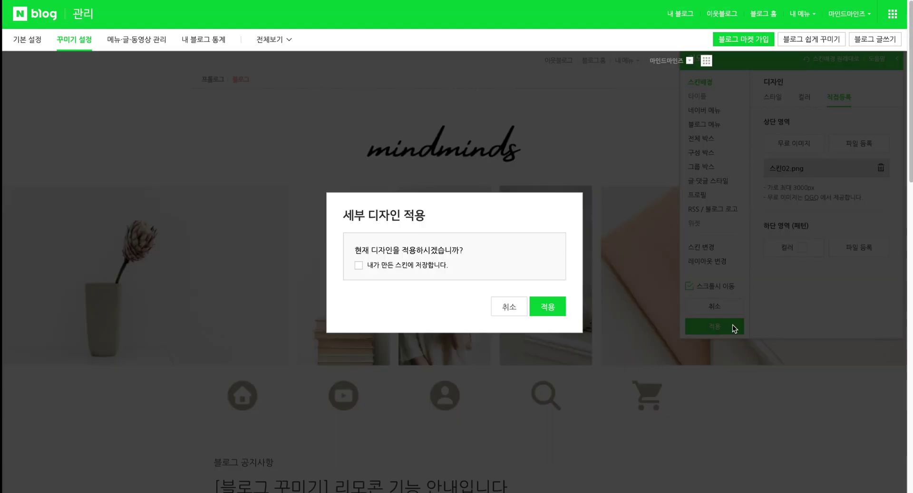
left_click(547, 307)
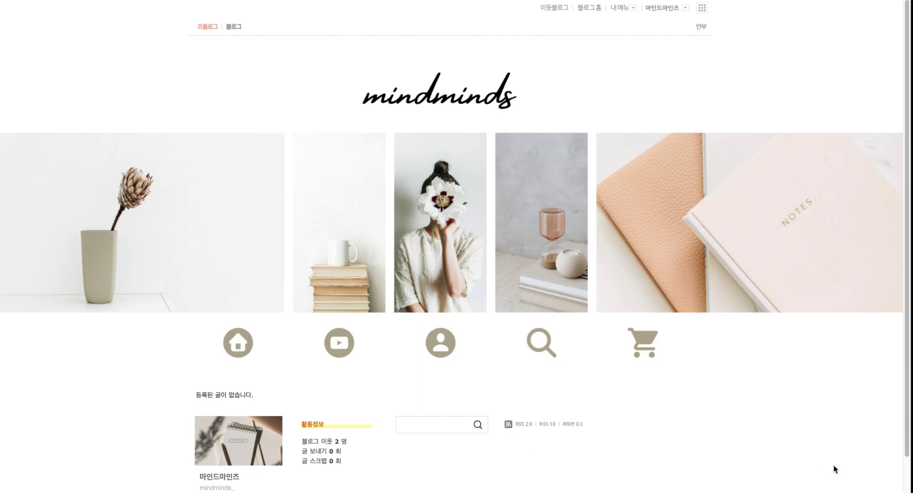
left_click_drag(649, 375, 217, 284)
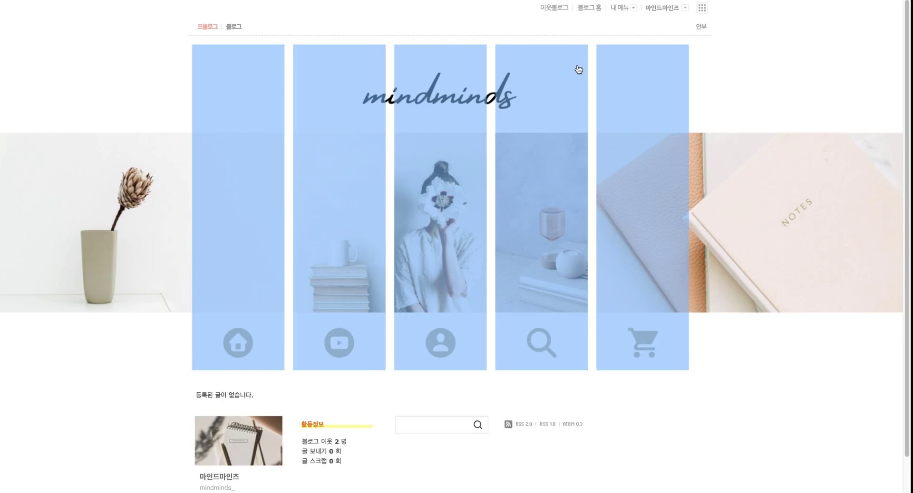
left_click(728, 113)
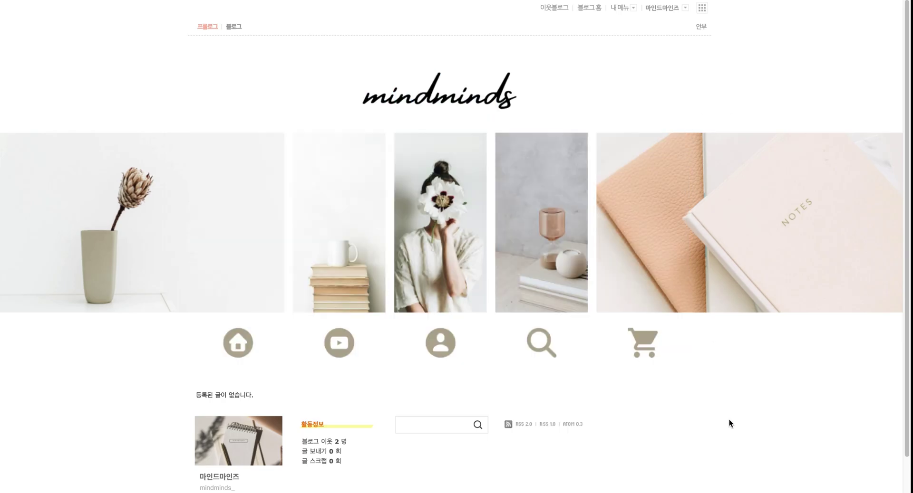